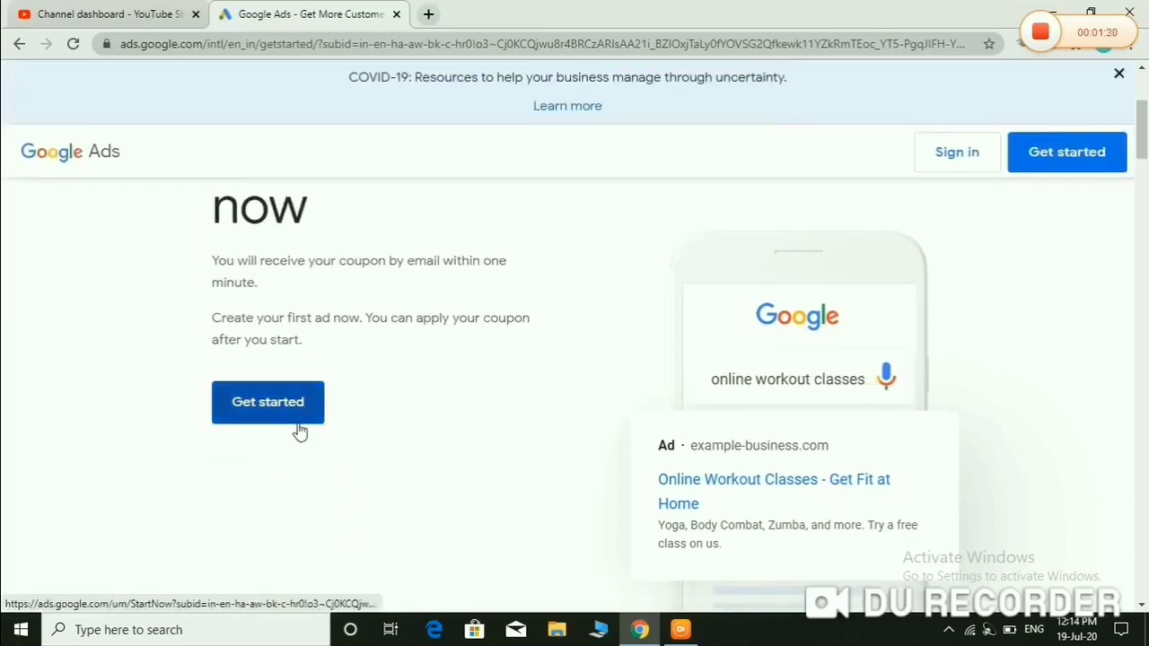
scroll(298, 427, up, 2)
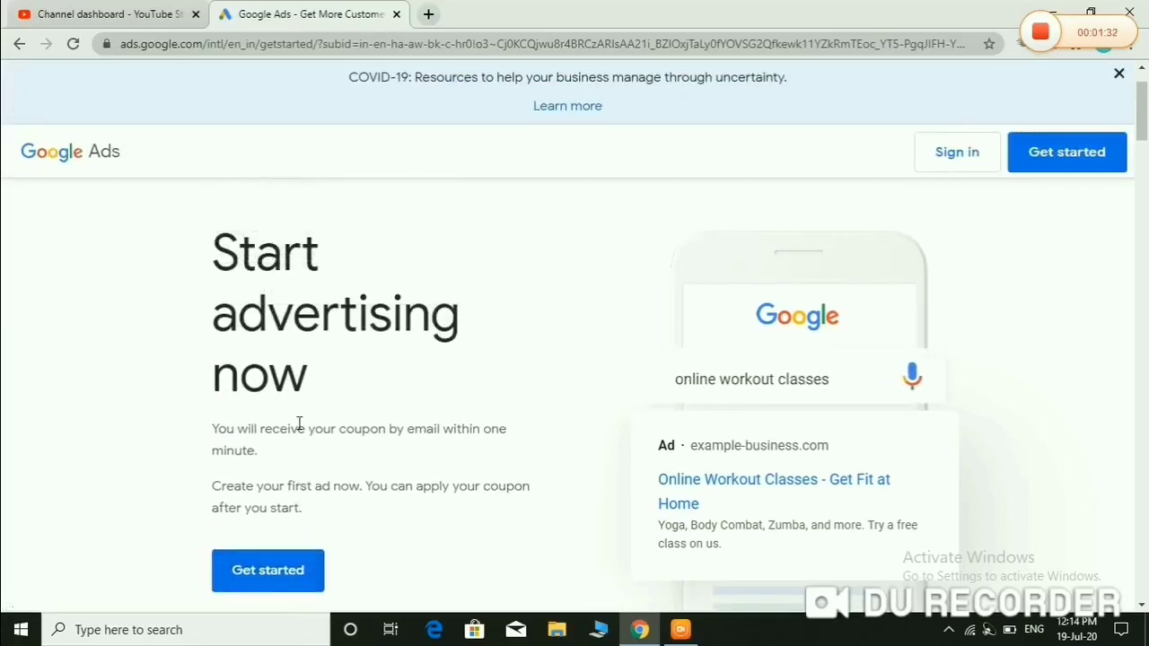
scroll(299, 428, down, 1)
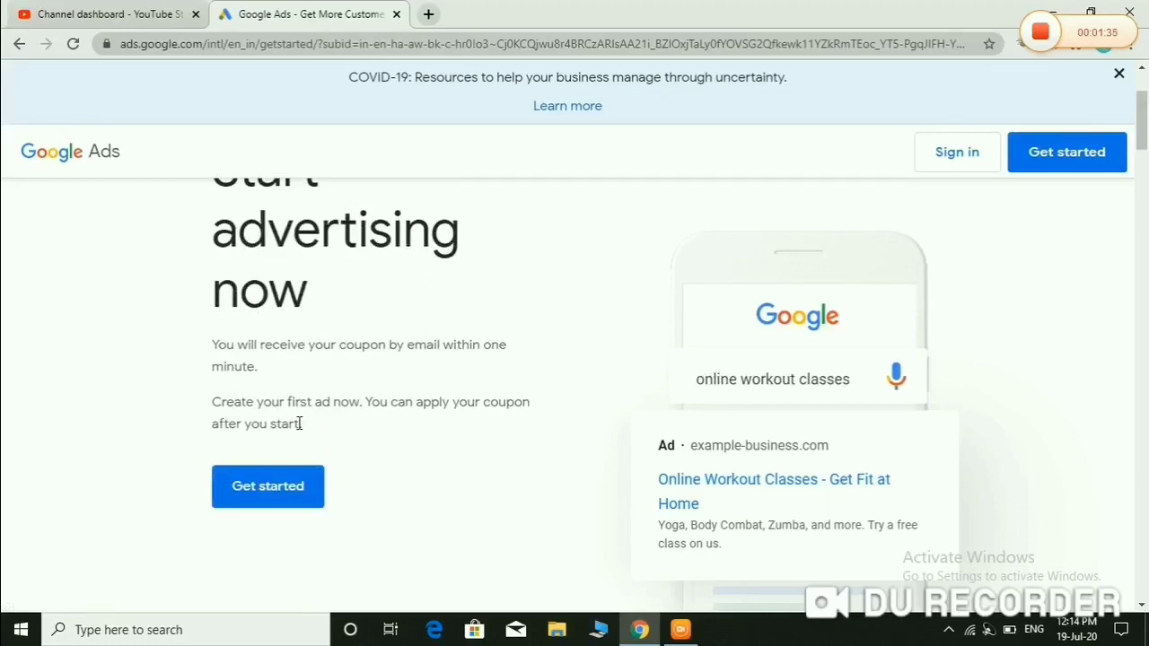
scroll(301, 440, down, 1)
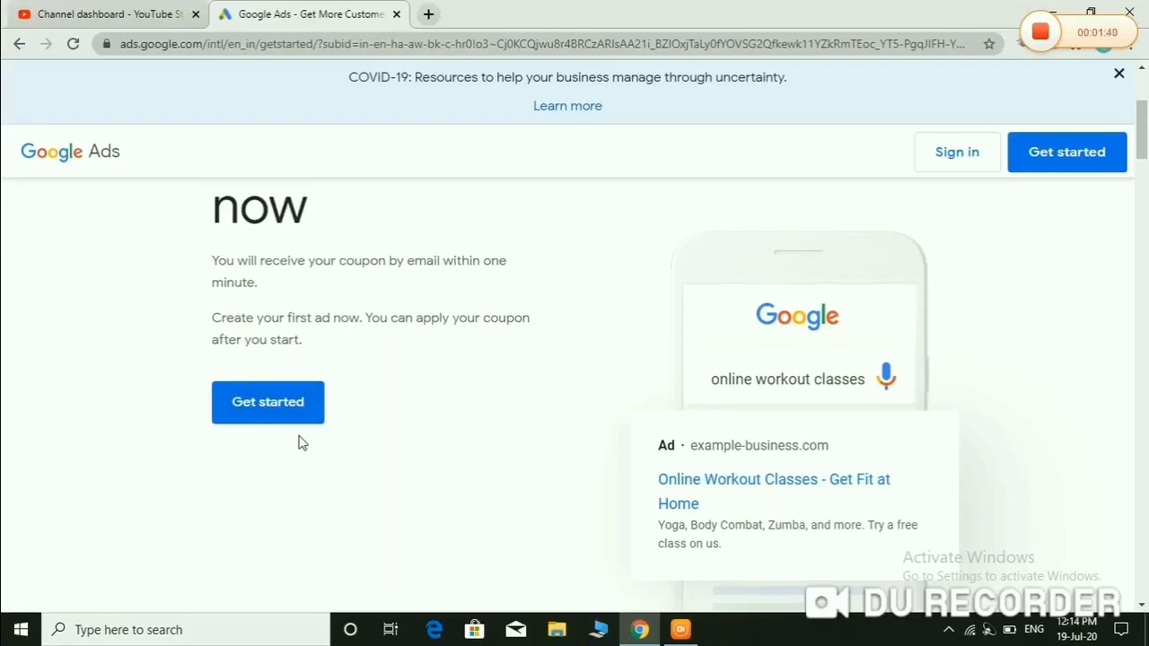
scroll(300, 442, up, 1)
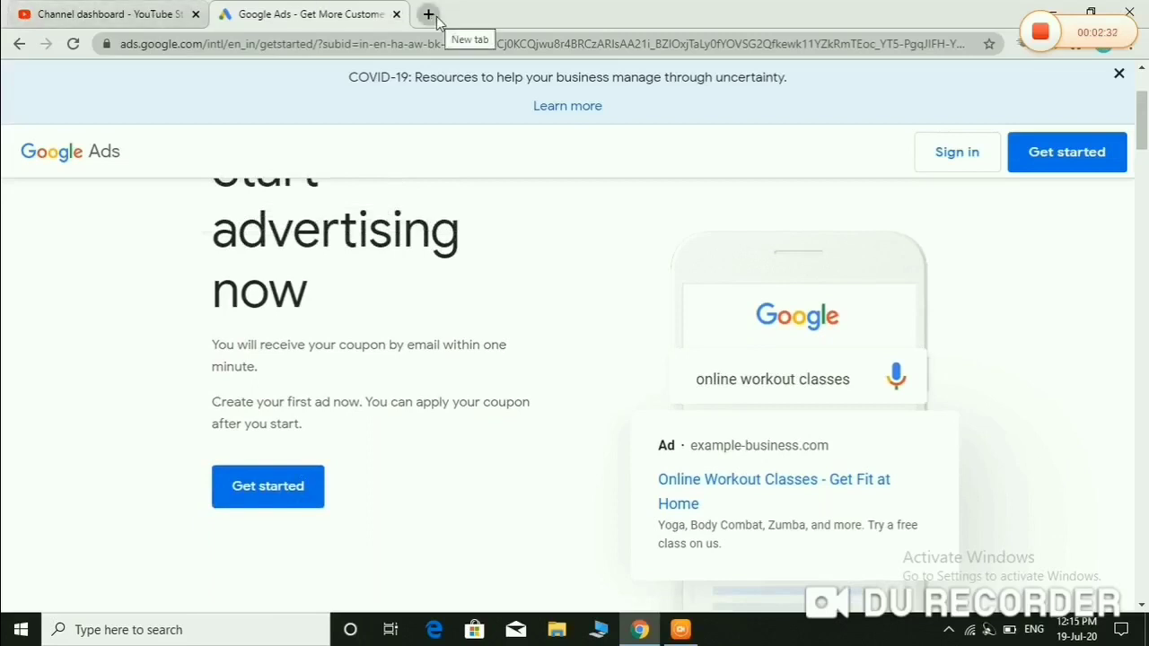
Step: Search for gmail in a new browser tab, open the Gmail site from the results and close the search results tab
click(429, 16)
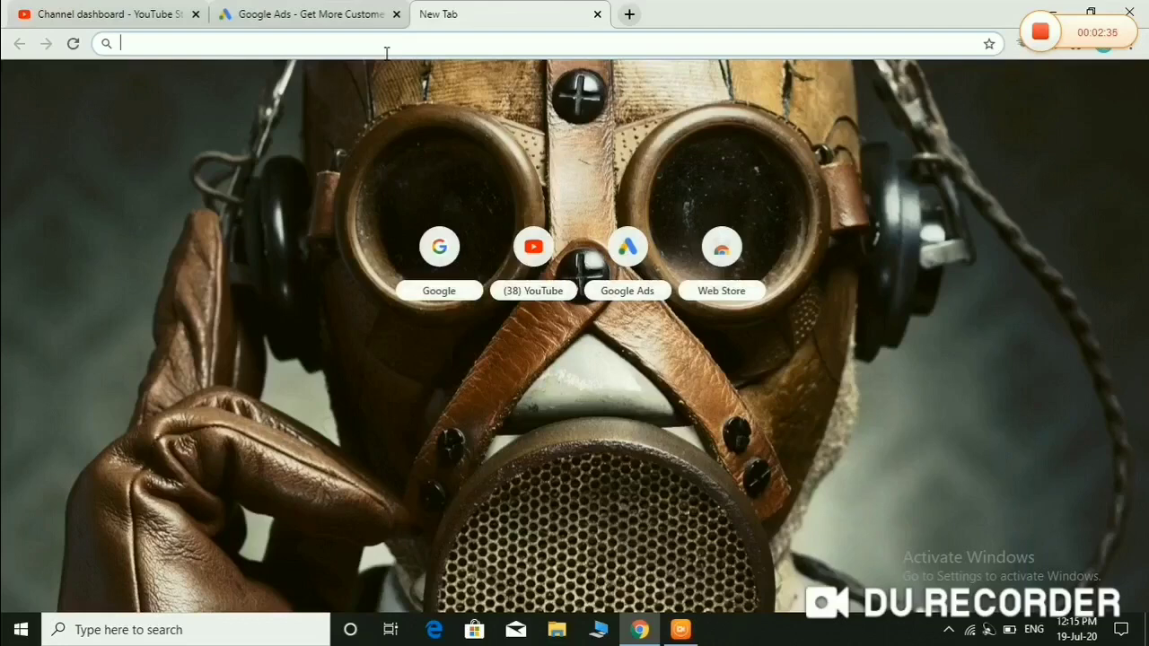
text(gm)
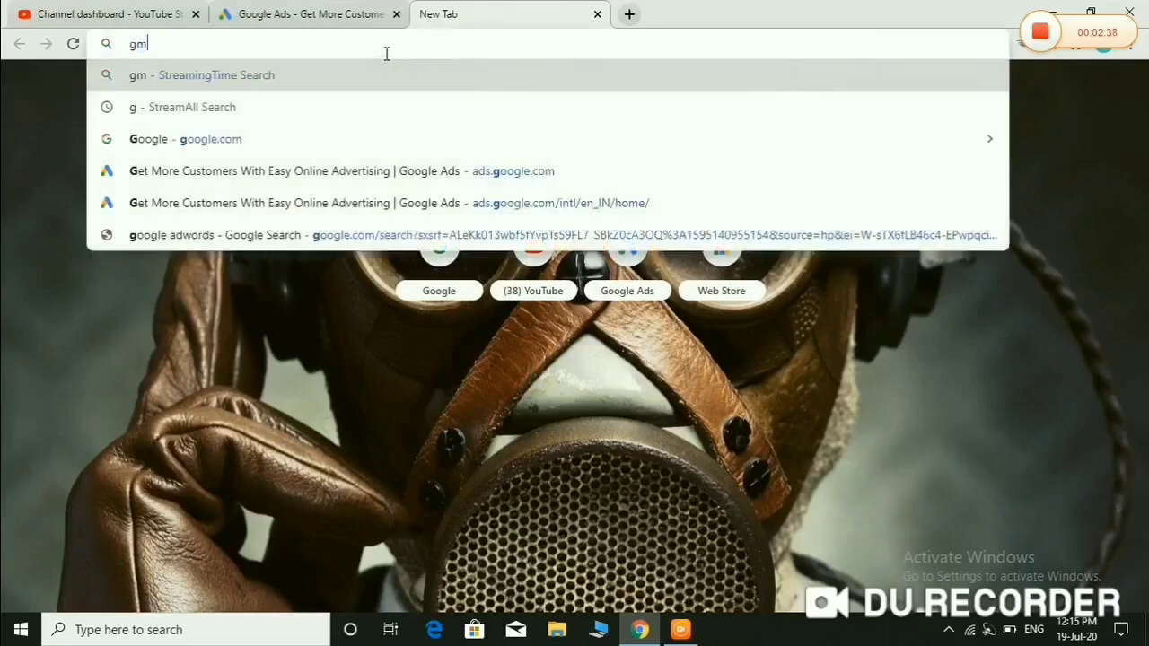
text(ail)
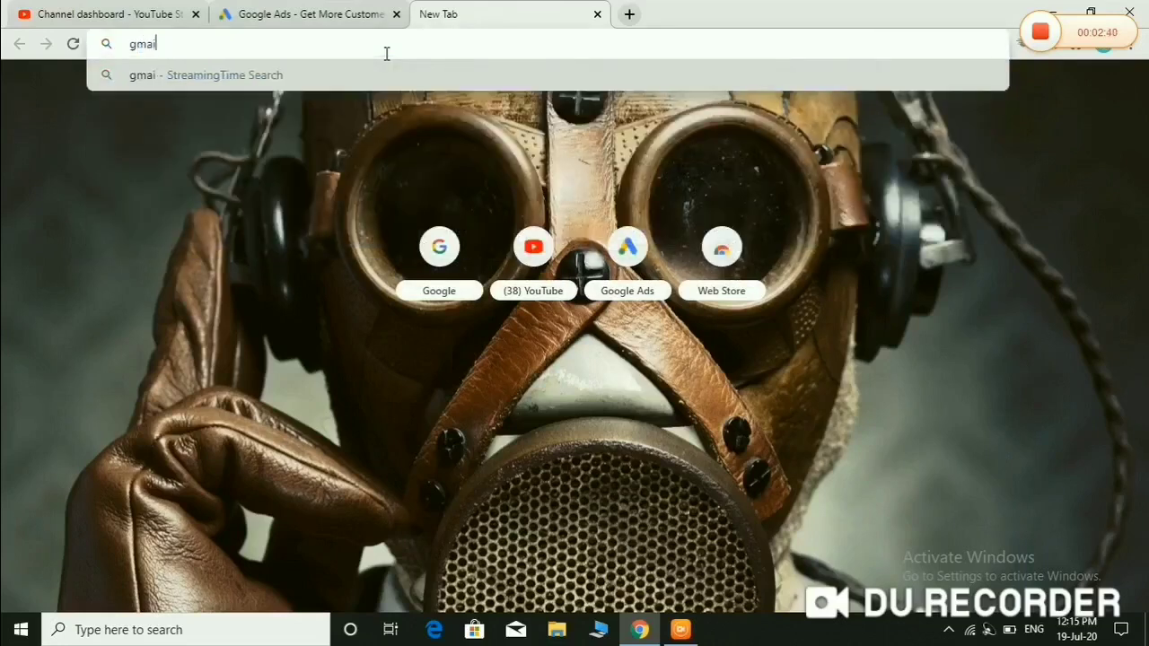
click(184, 76)
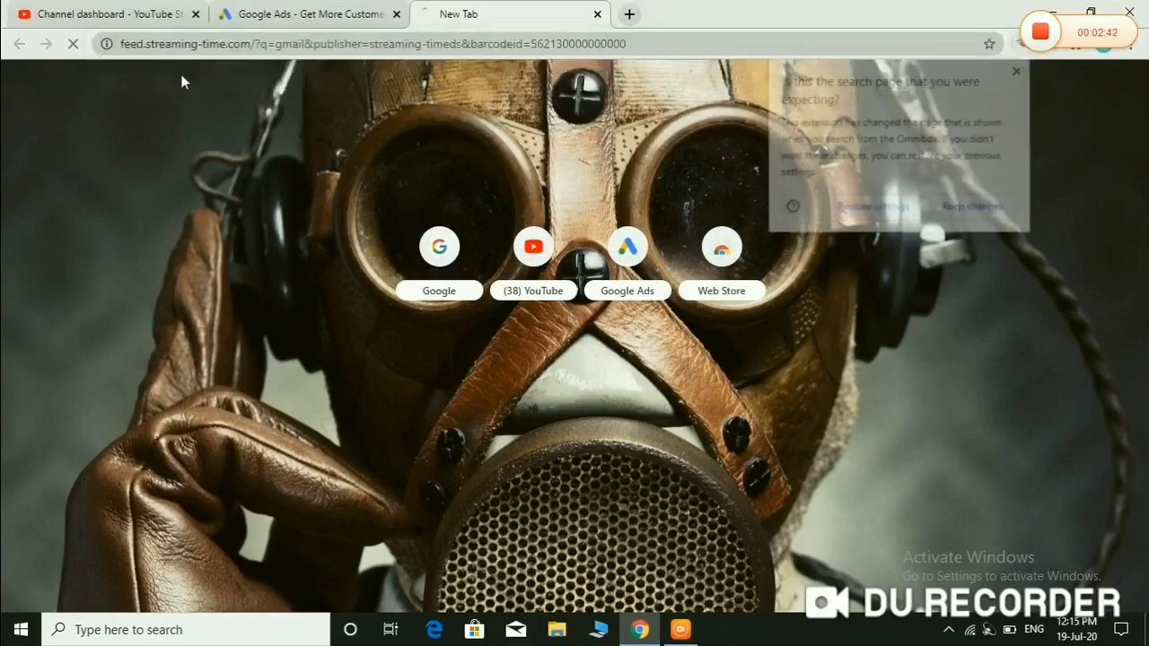
click(1020, 70)
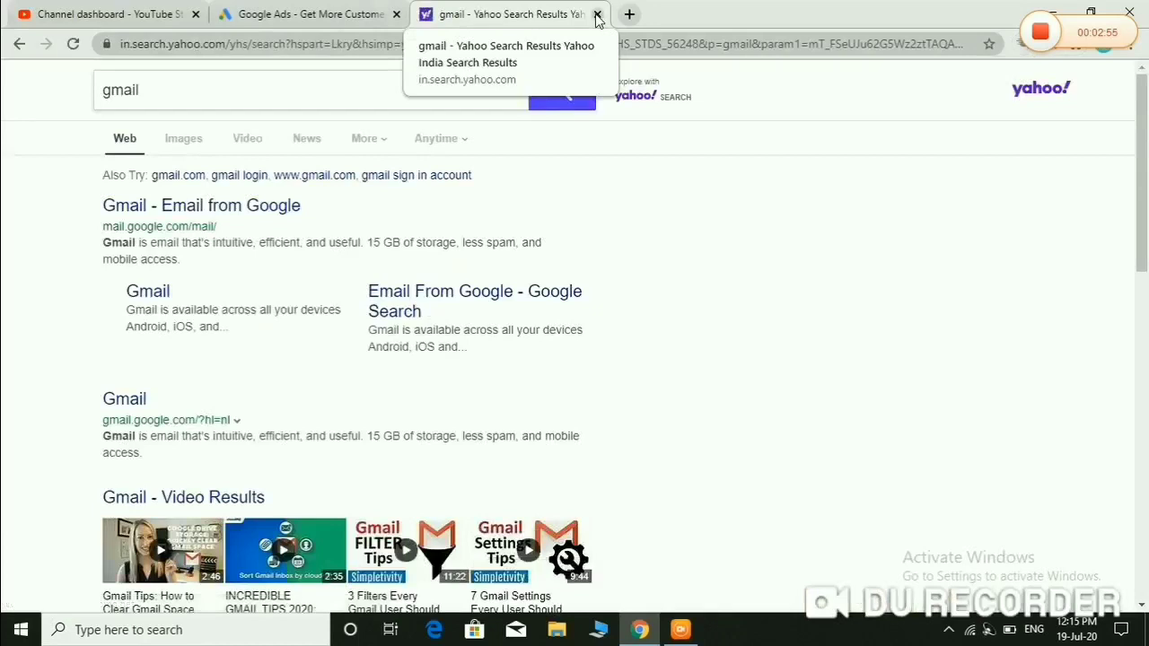
click(197, 207)
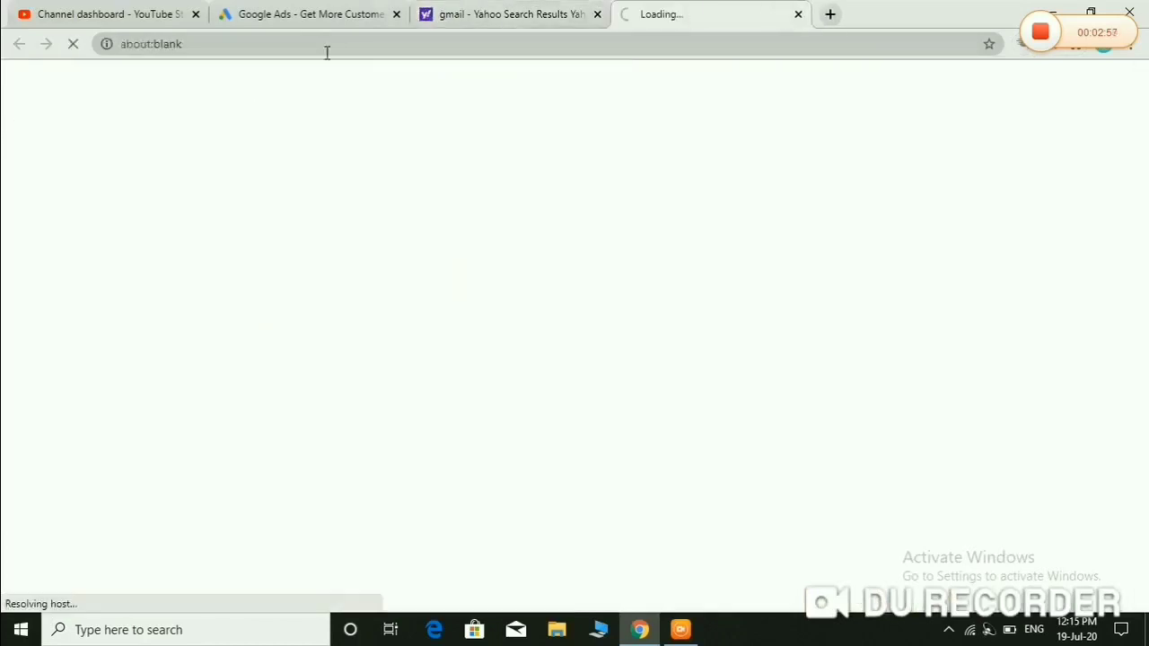
click(512, 14)
click(597, 13)
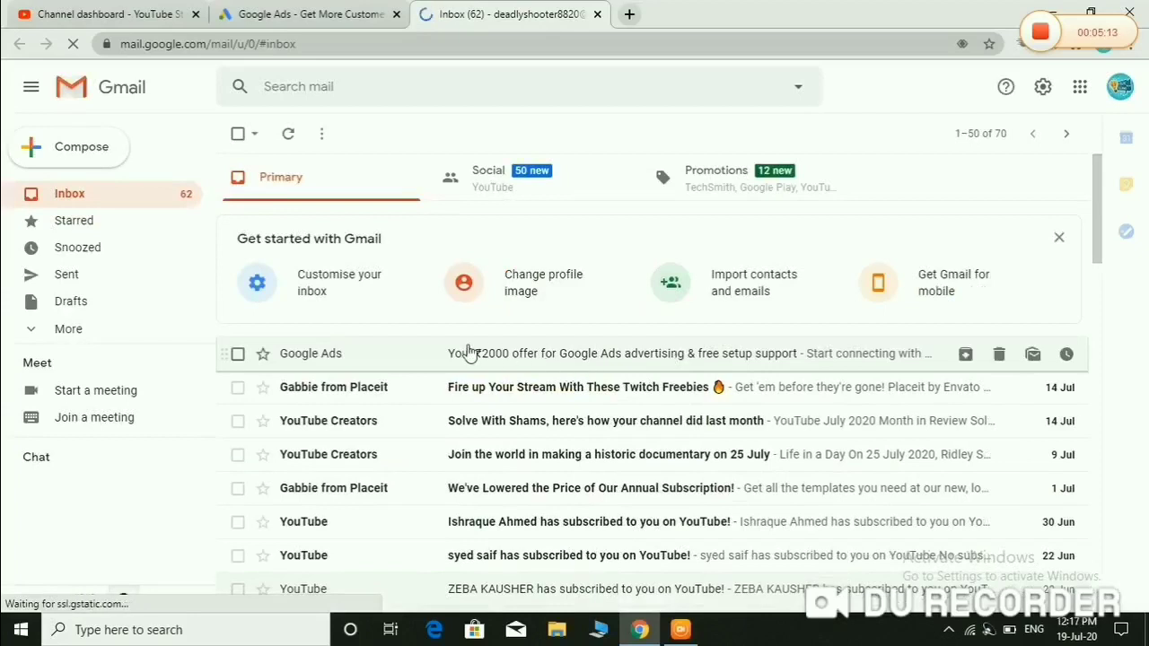
Step: Open the Google Ads ₹2000 offer email and copy the offer code for the ad credit
click(554, 363)
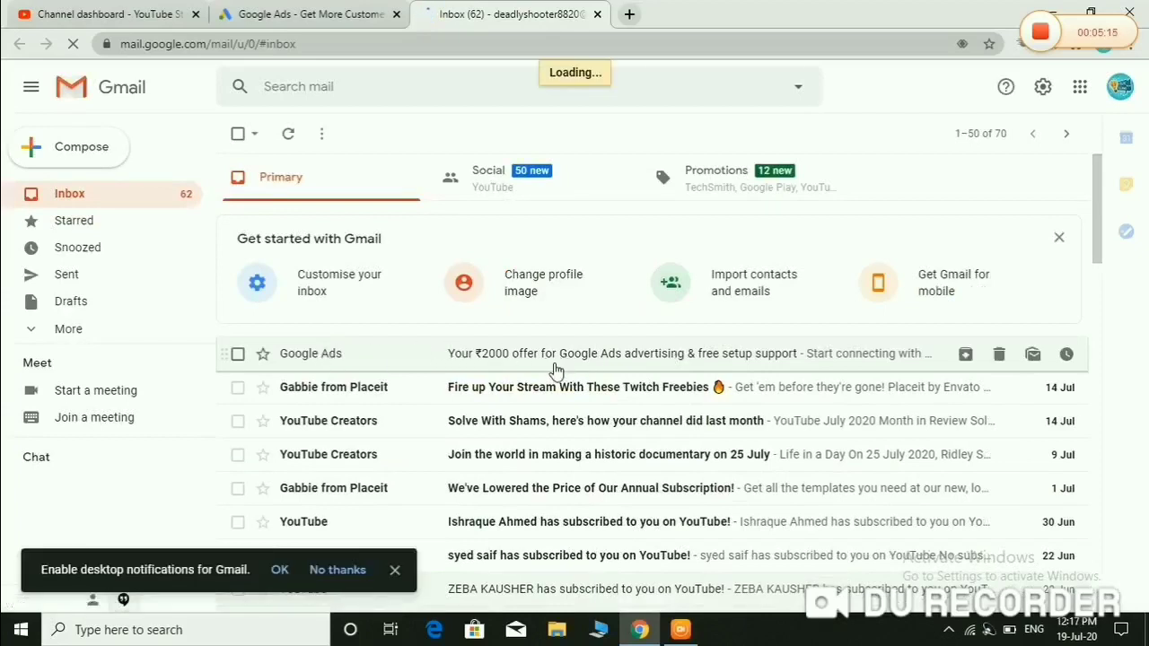
scroll(641, 494, down, 1)
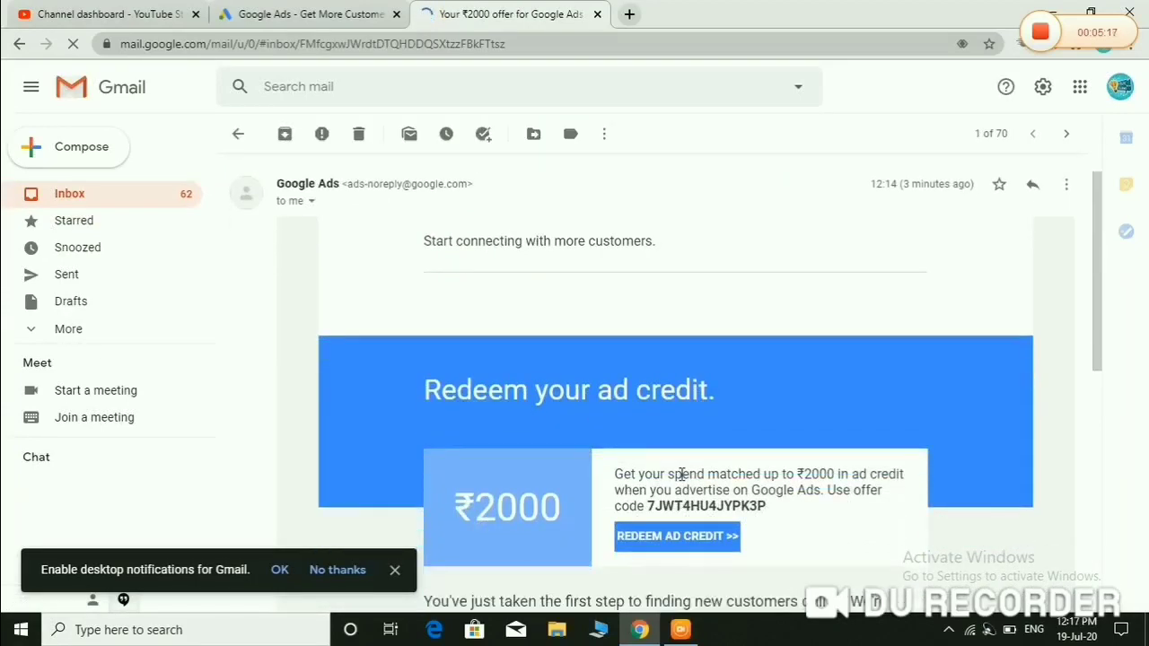
scroll(681, 474, down, 3)
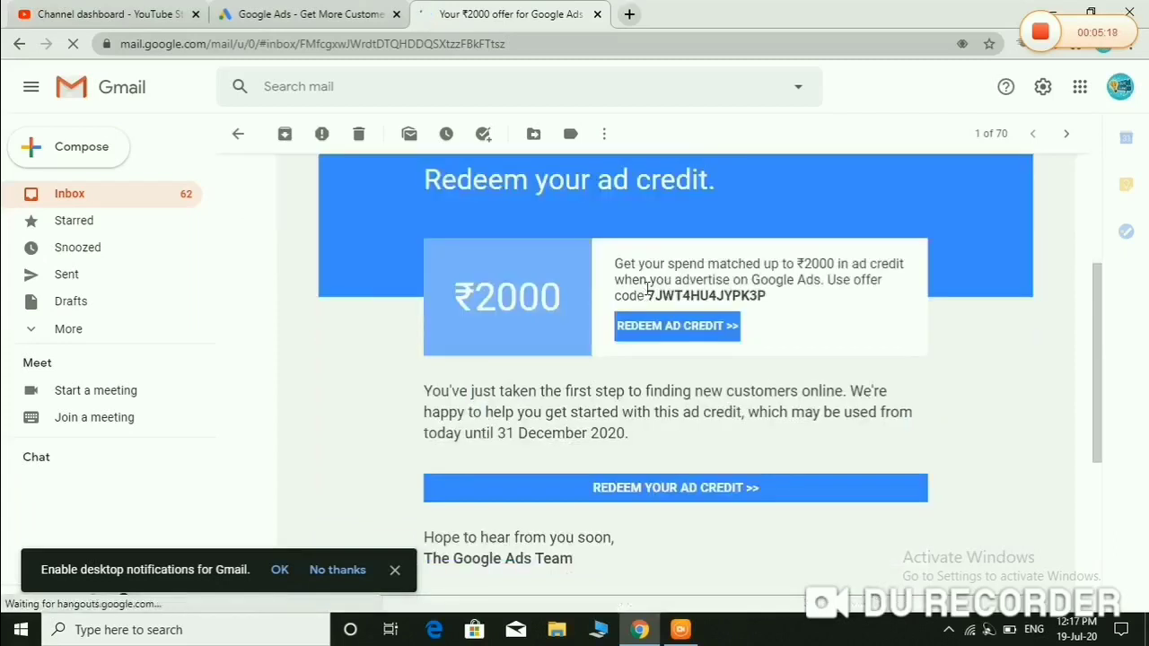
drag(647, 296, 732, 282)
double_click(762, 296)
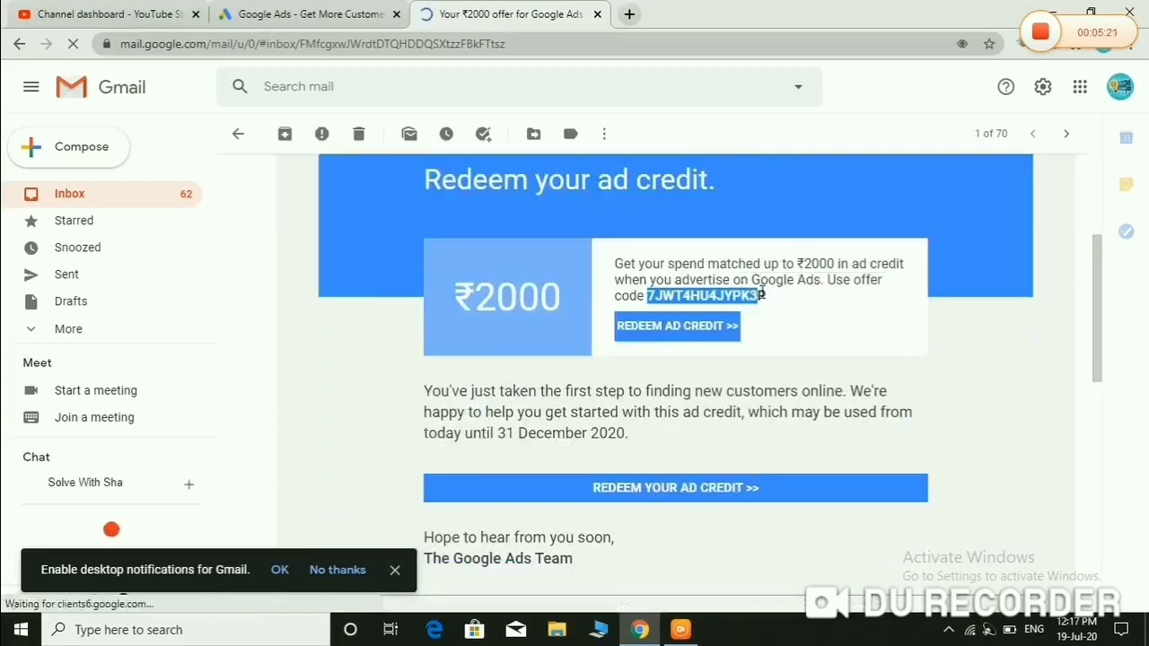
right_click(734, 298)
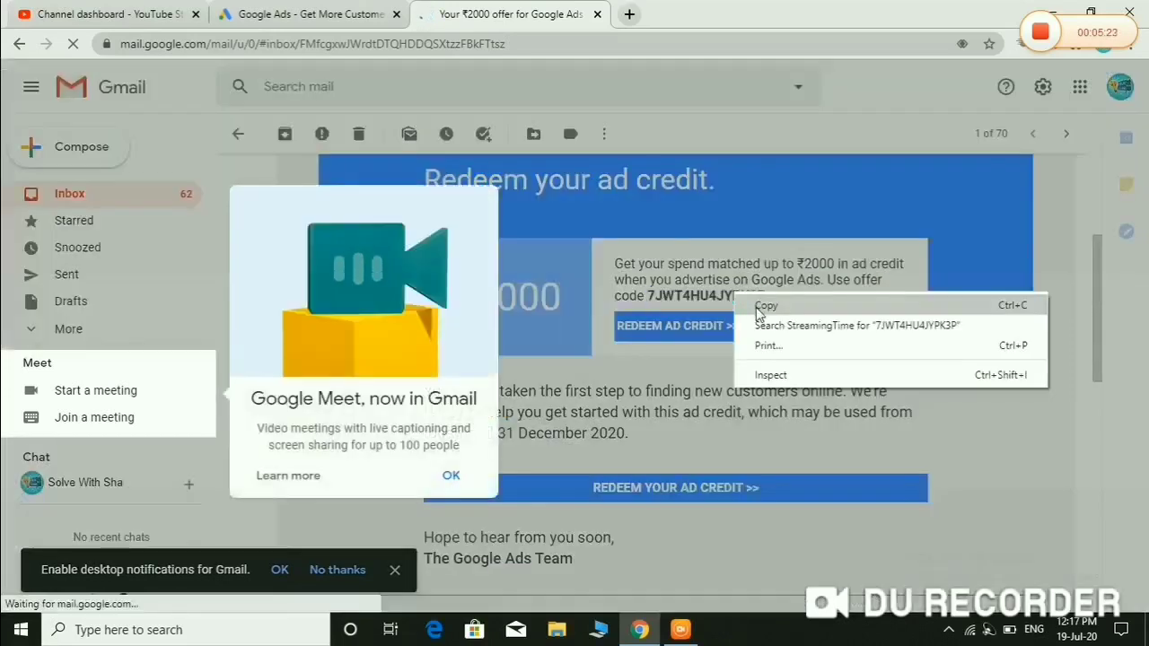
click(762, 306)
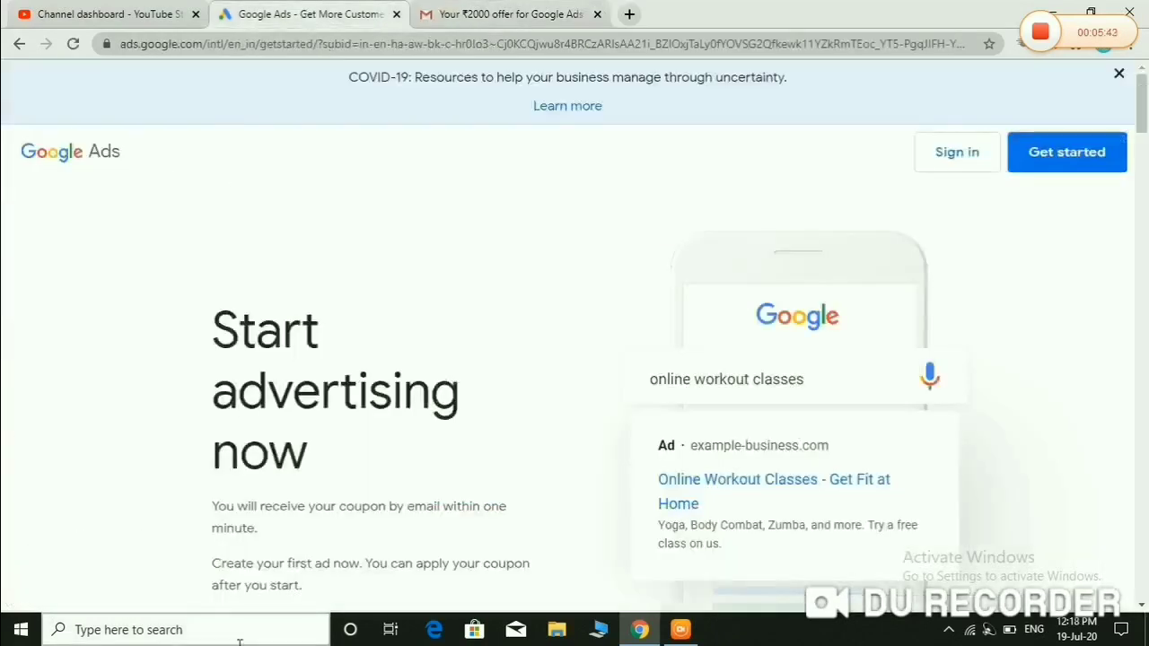
Step: Return to the Google Ads page, start the sign-up and explore more campaign options instead of choosing a main advertising goal
scroll(266, 470, down, 3)
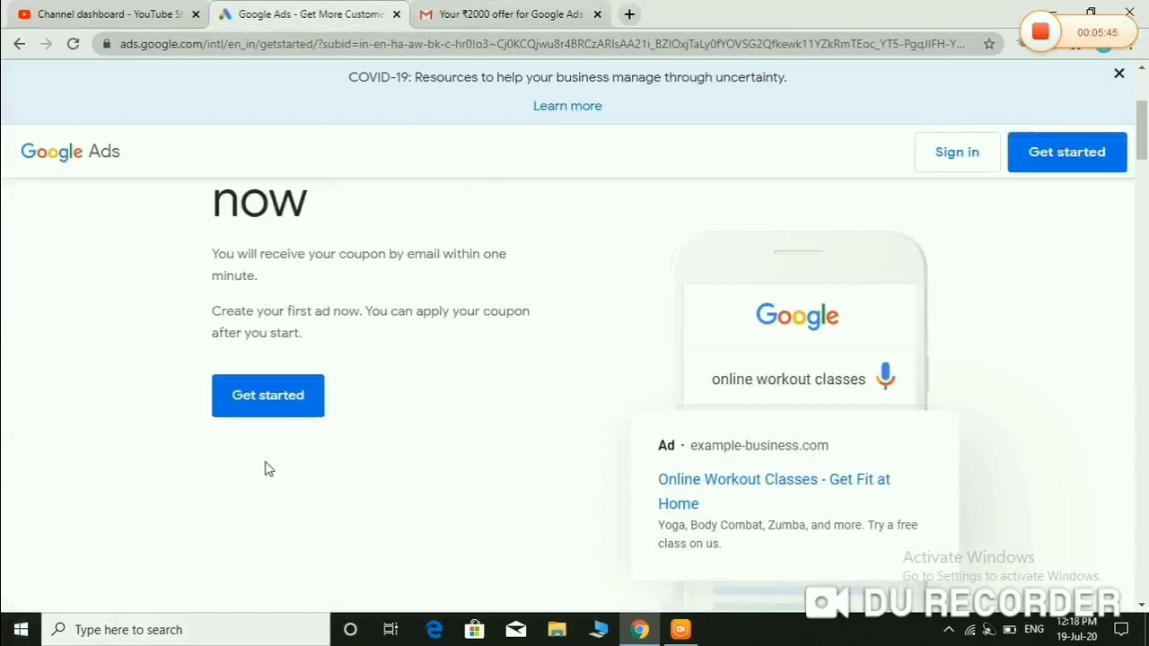
click(276, 408)
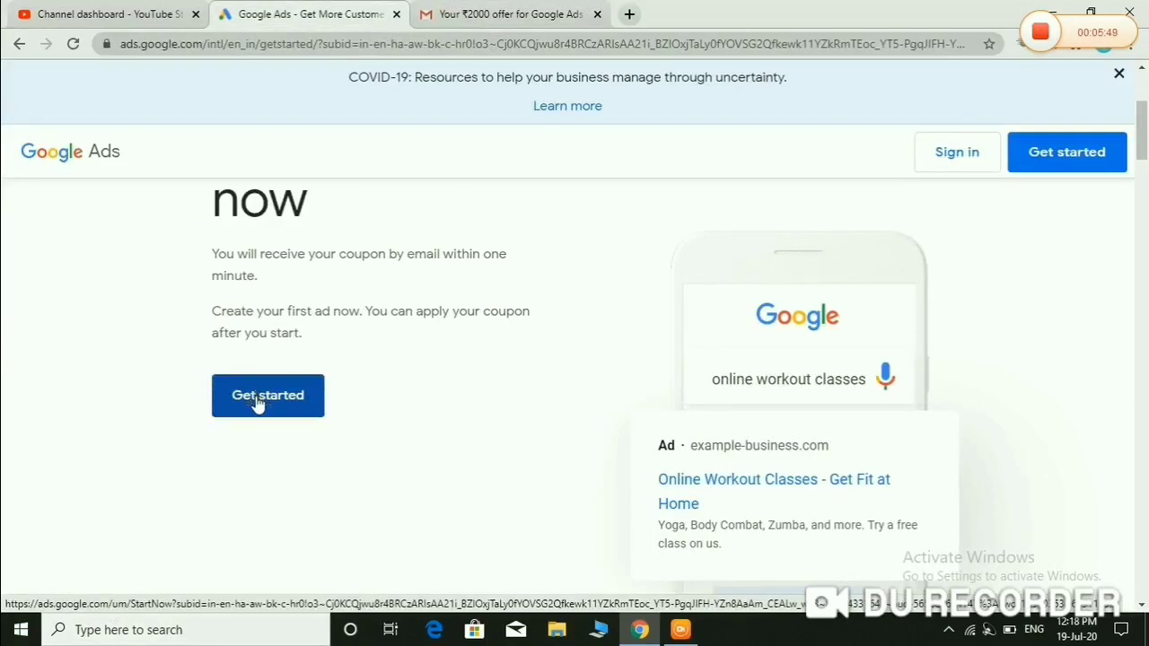
click(257, 406)
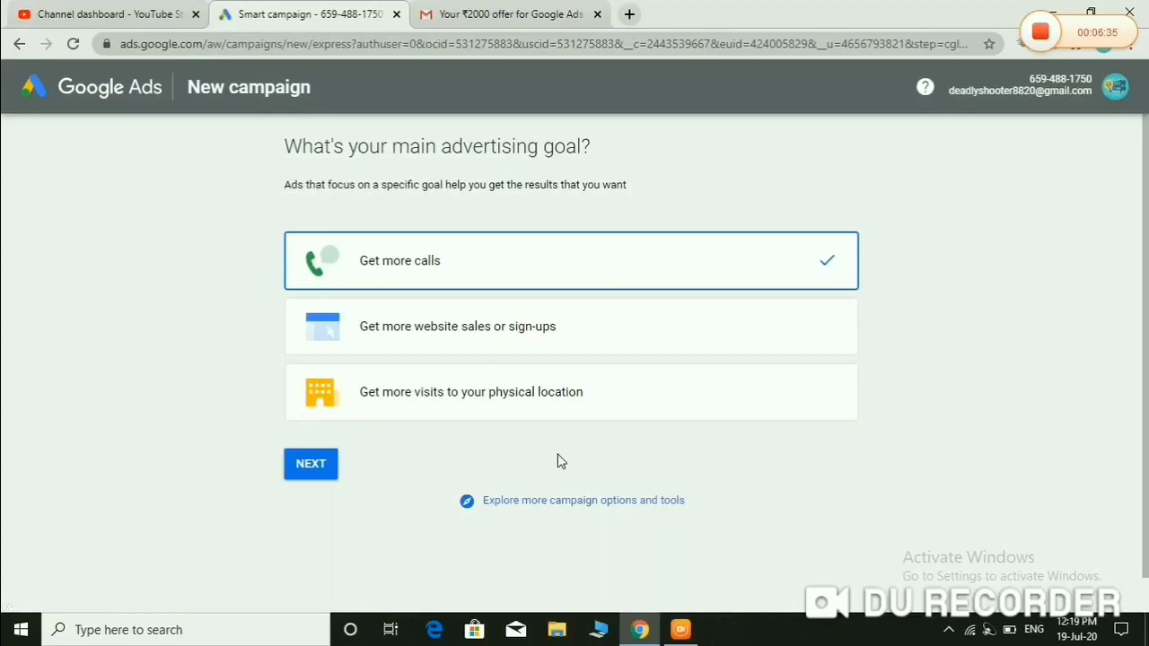
click(565, 503)
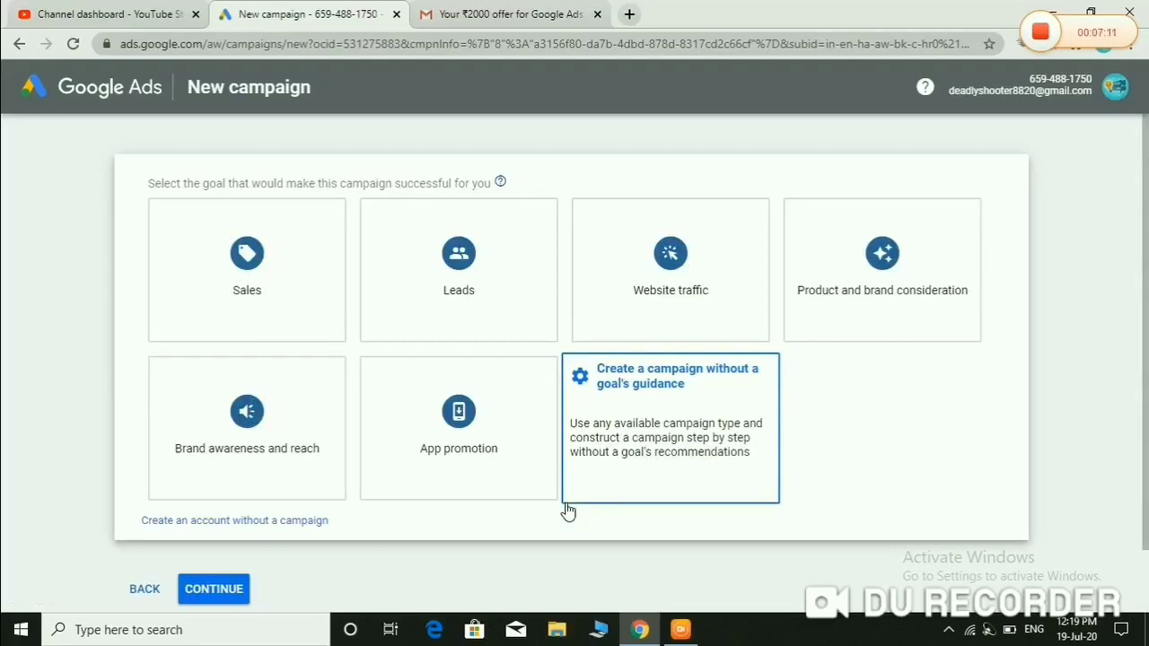
Step: Create the account without a campaign, submit India, India Time and Indian Rupee as business information, and open the account overview
click(287, 520)
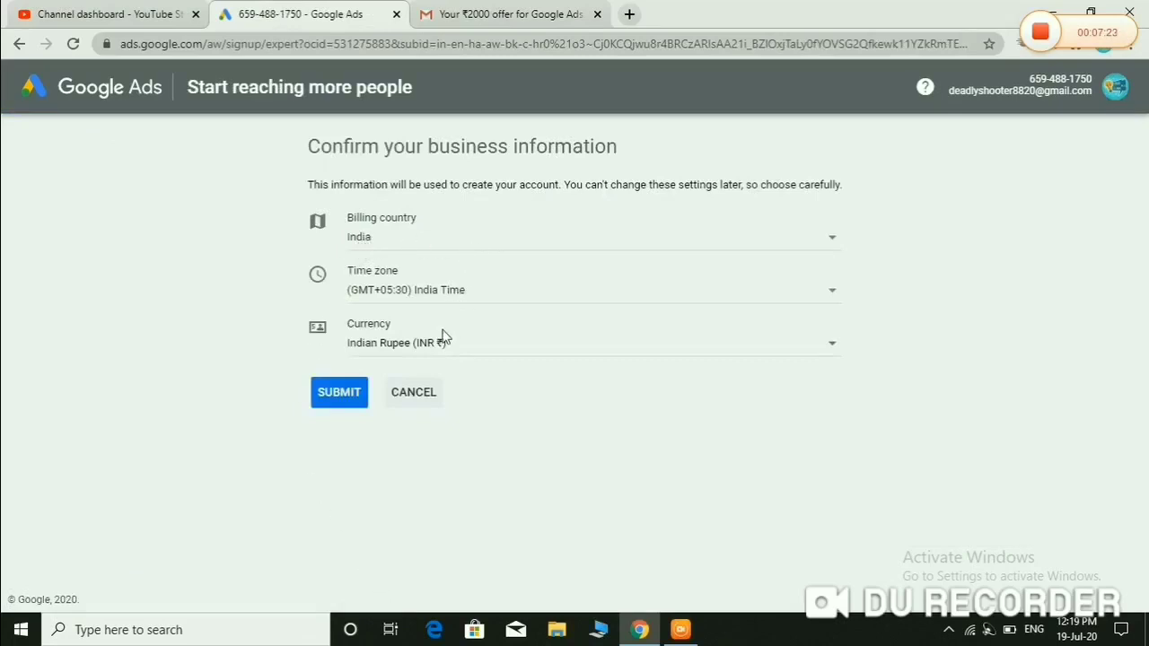
click(339, 399)
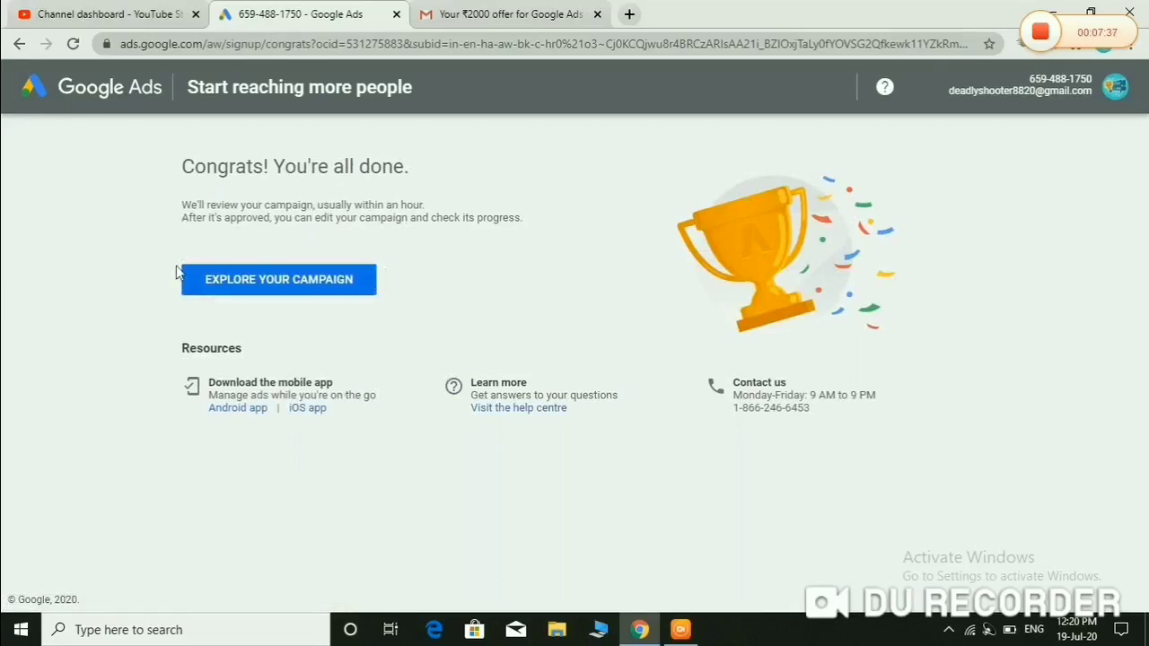
click(307, 280)
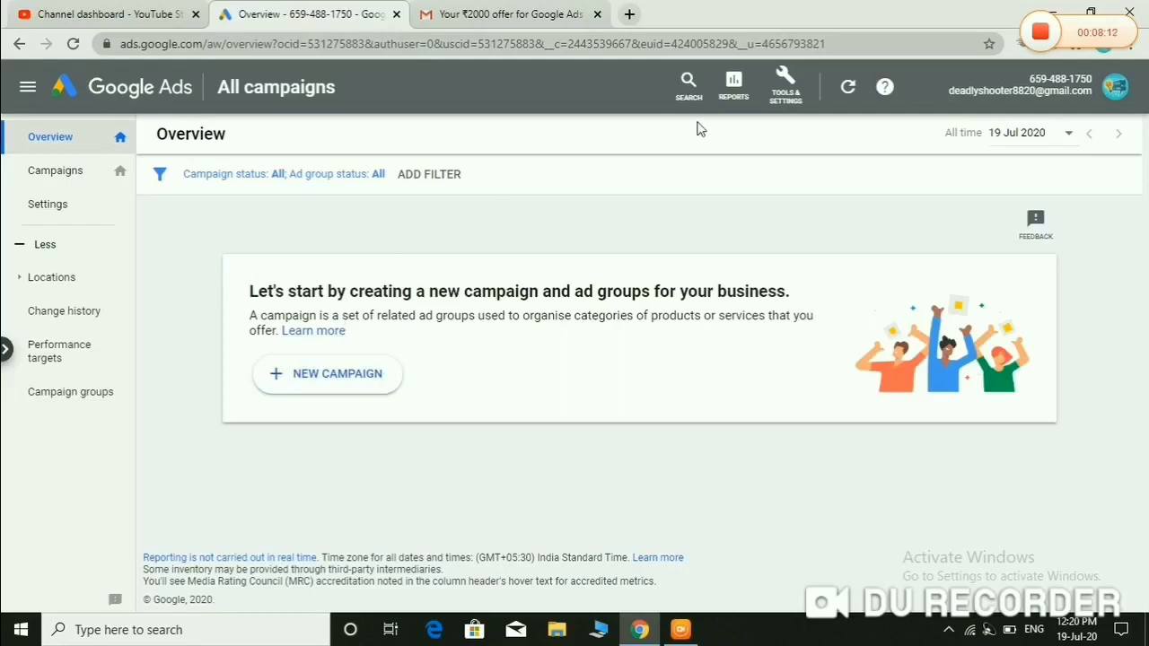
Step: Go to the billing promotions and set the account type to Individual in the payments set-up
click(785, 94)
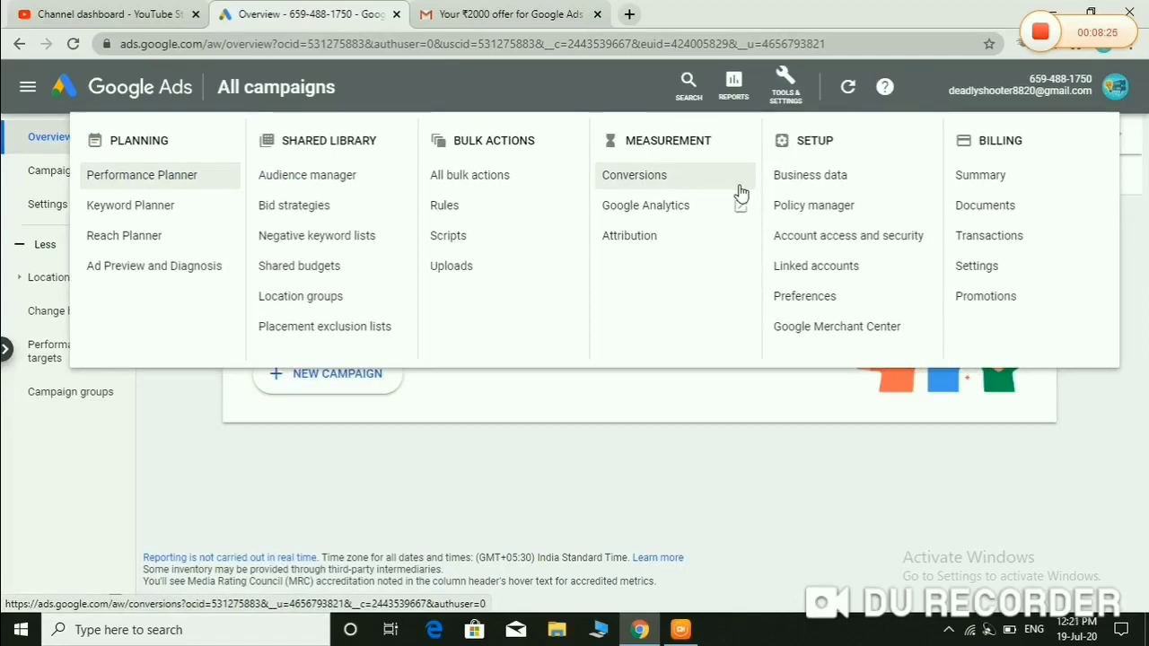
click(1002, 296)
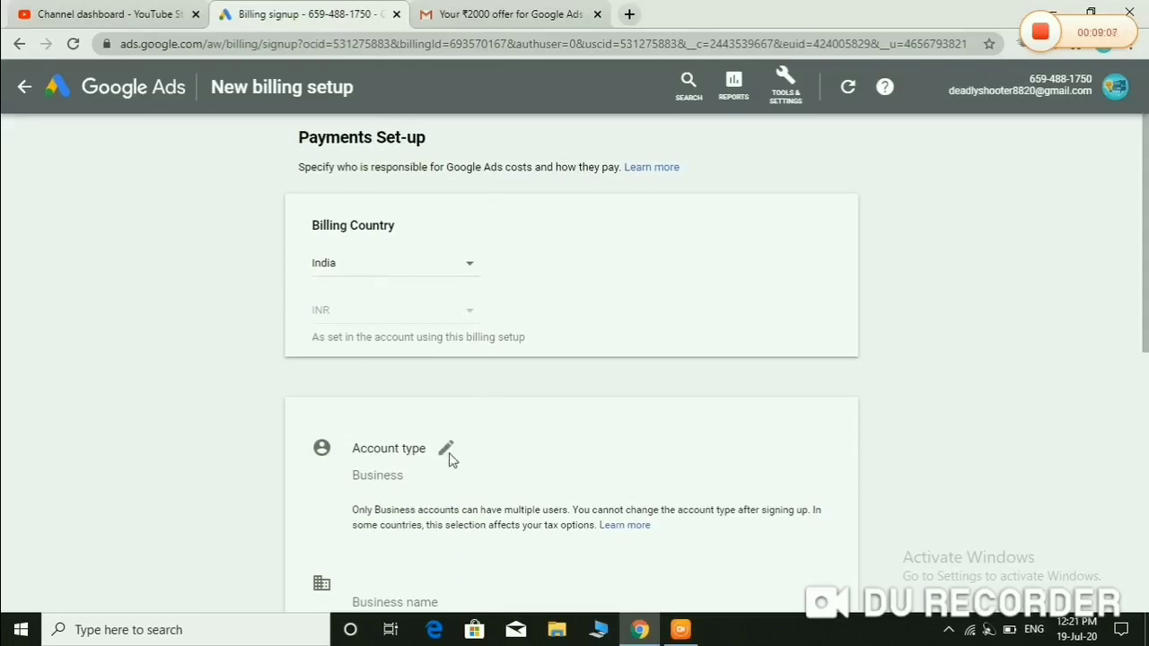
scroll(449, 456, down, 1)
click(443, 368)
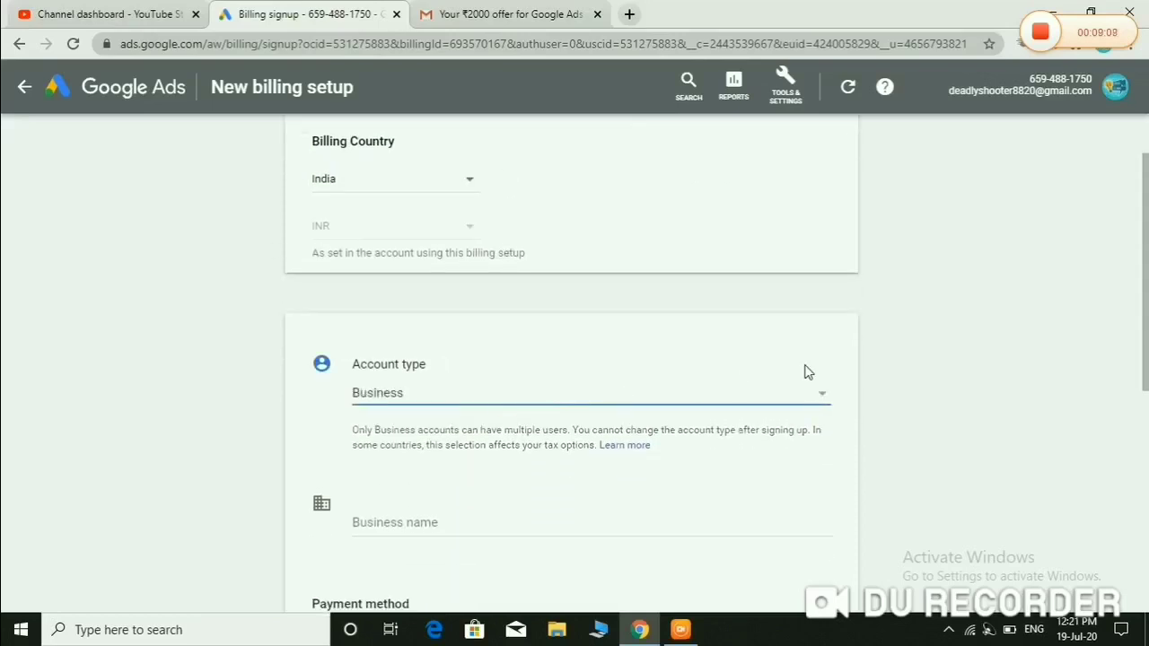
click(815, 395)
click(449, 366)
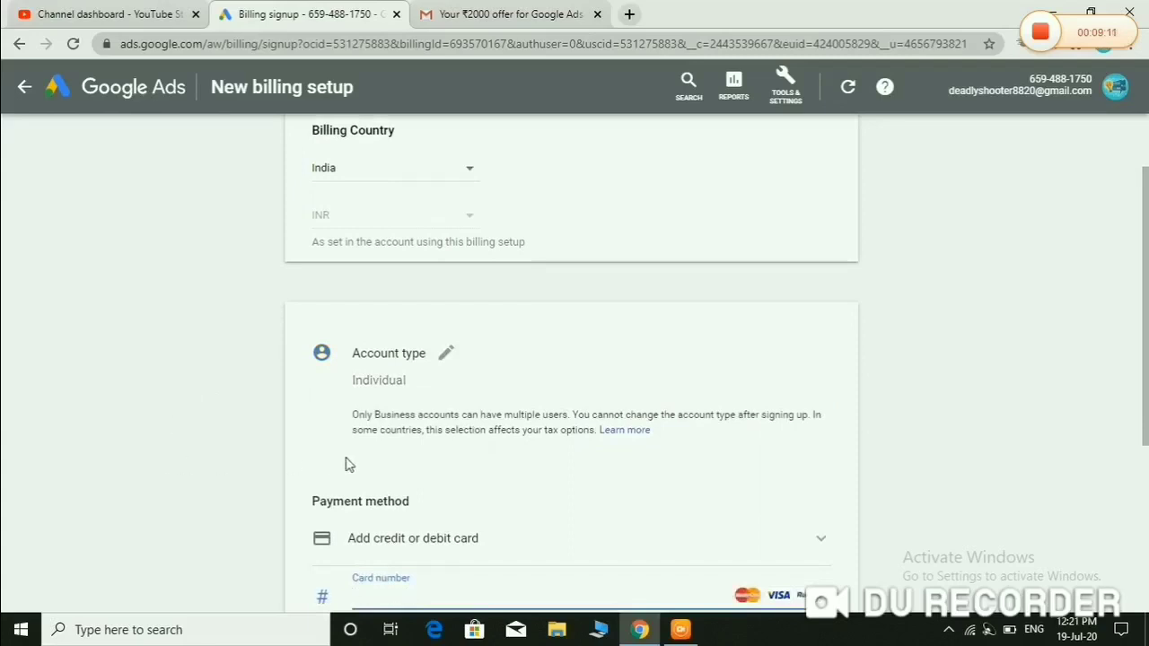
Step: Choose adding a credit or debit card as the payment method in the billing setup
scroll(488, 471, down, 2)
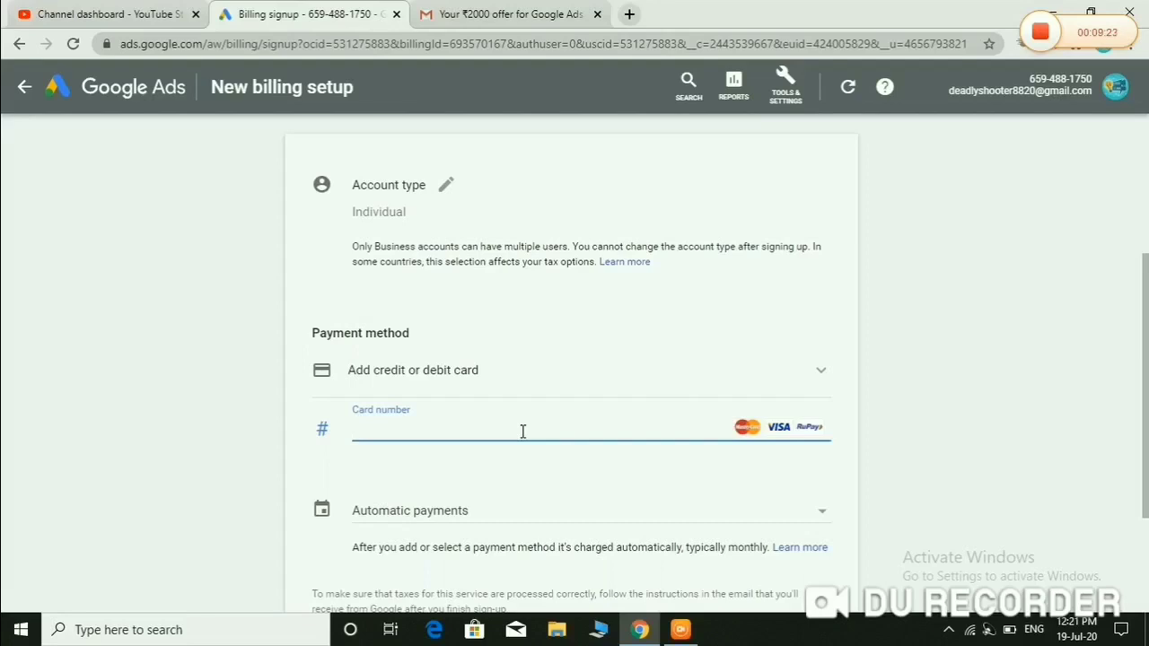
click(819, 372)
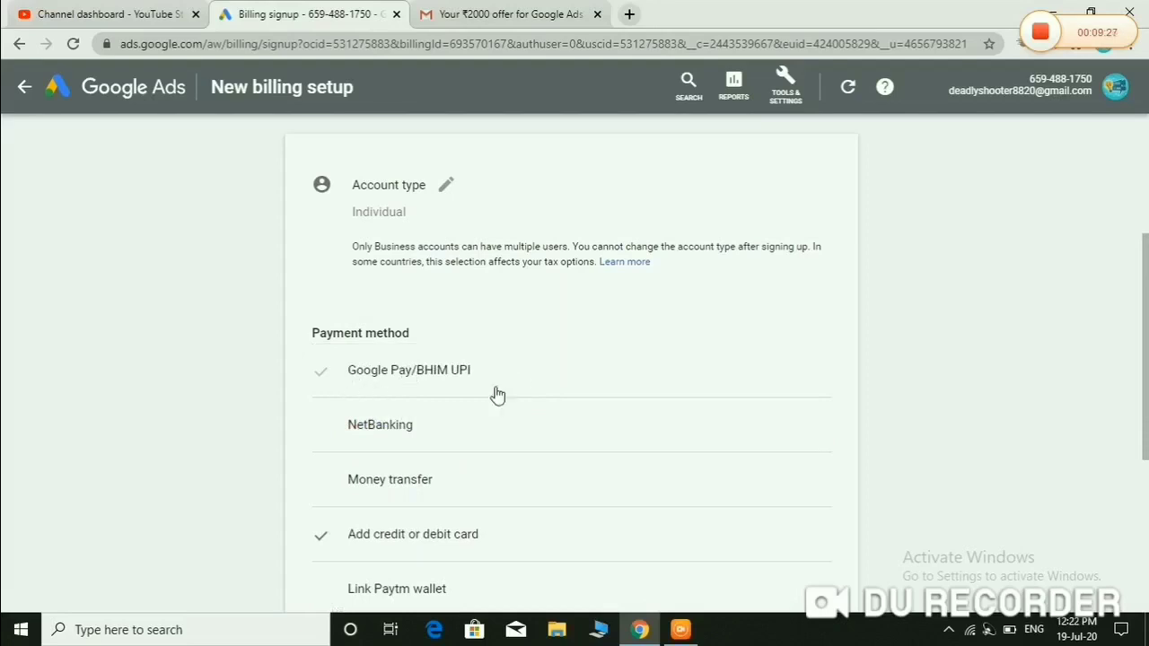
scroll(398, 486, down, 3)
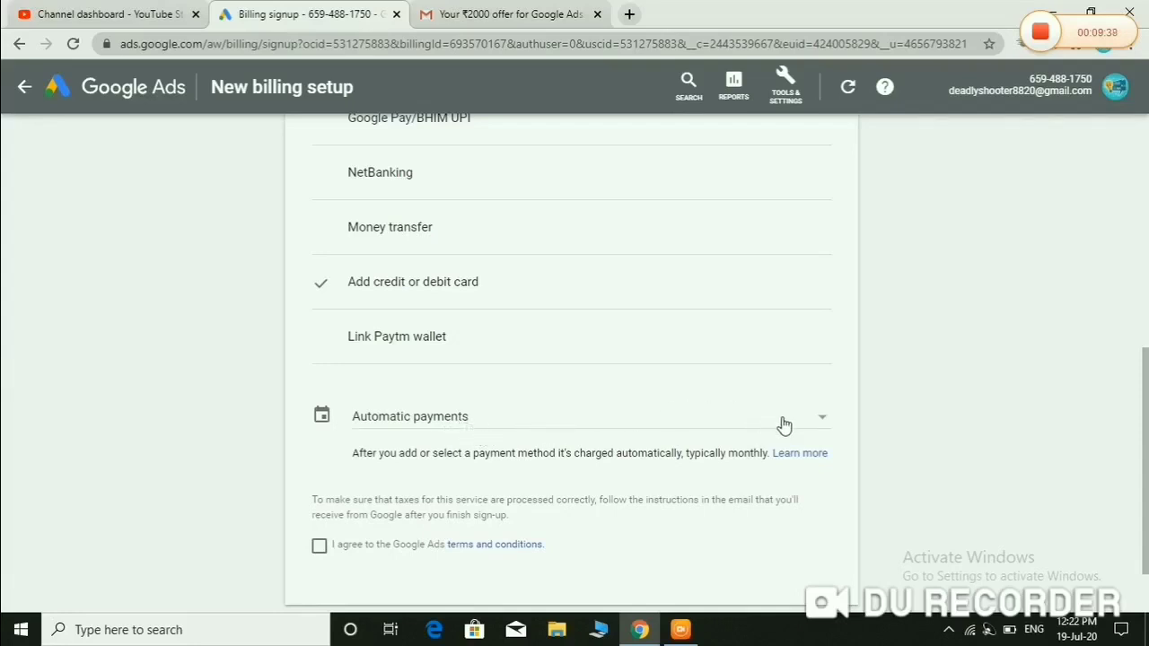
click(418, 285)
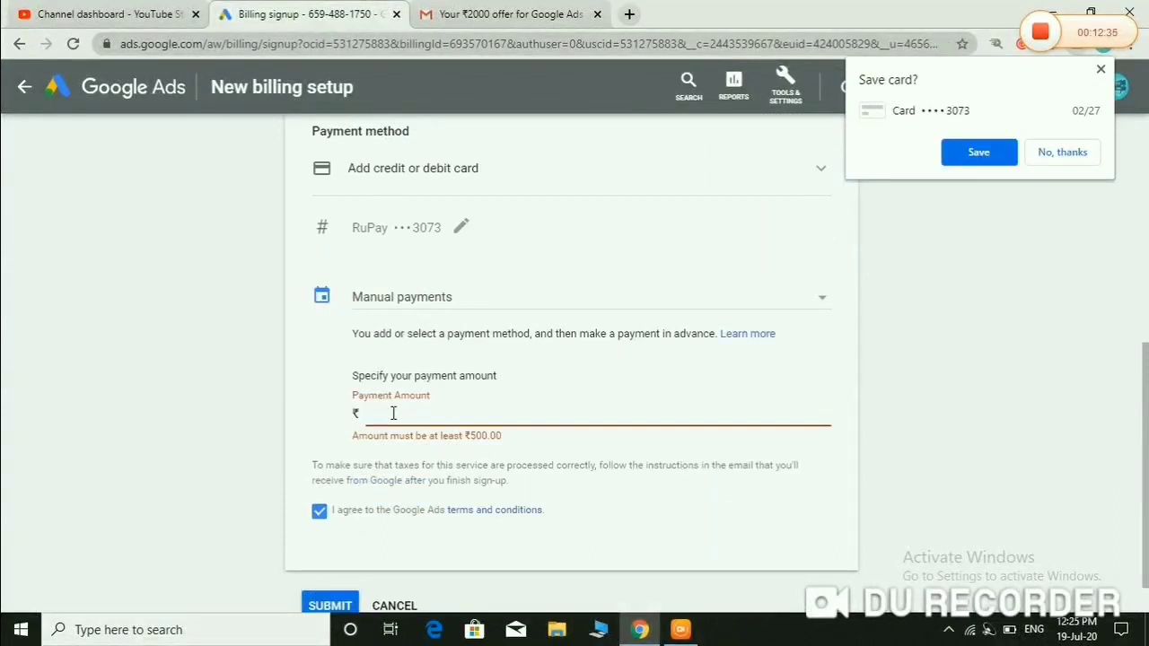
Step: Set the manual payment amount to ₹500 and submit the billing setup
text(500)
text(500)
scroll(377, 476, down, 1)
click(330, 558)
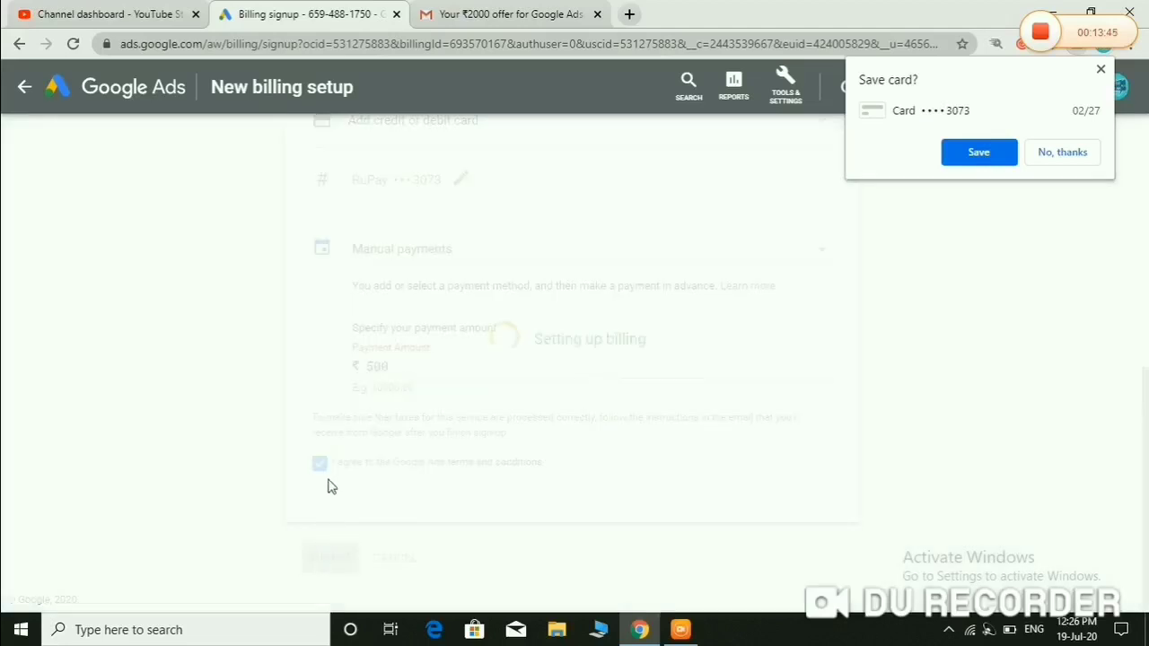
Step: Close the transaction dialog, dismiss the browser's offer to save the card, and view the billing summary
click(1098, 71)
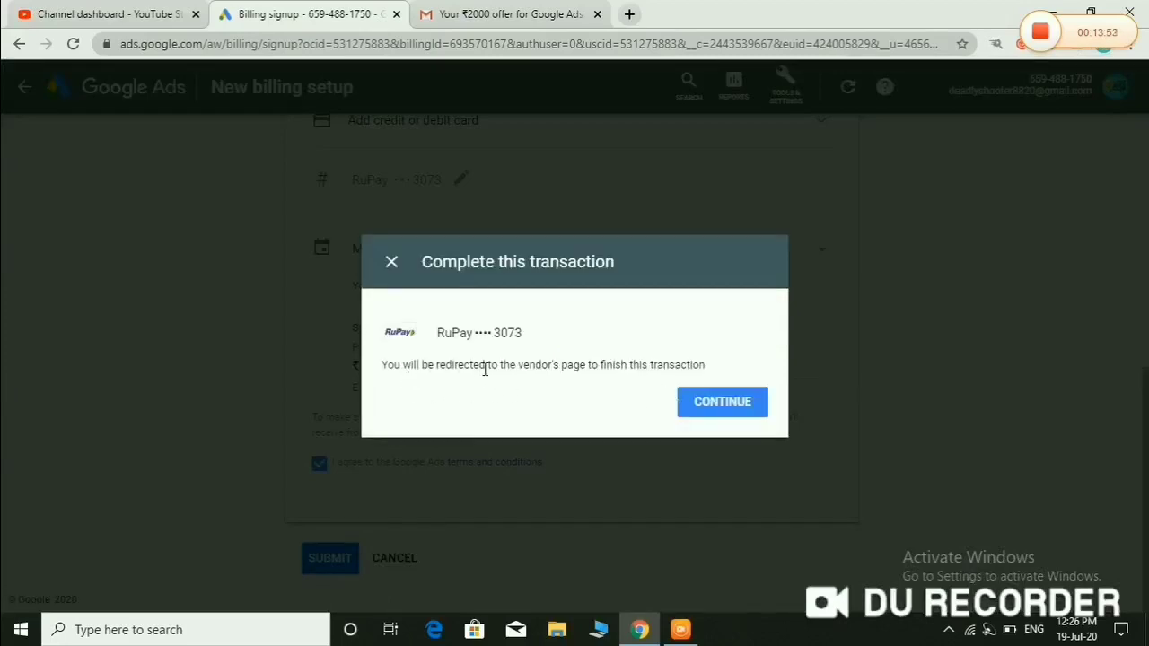
click(390, 262)
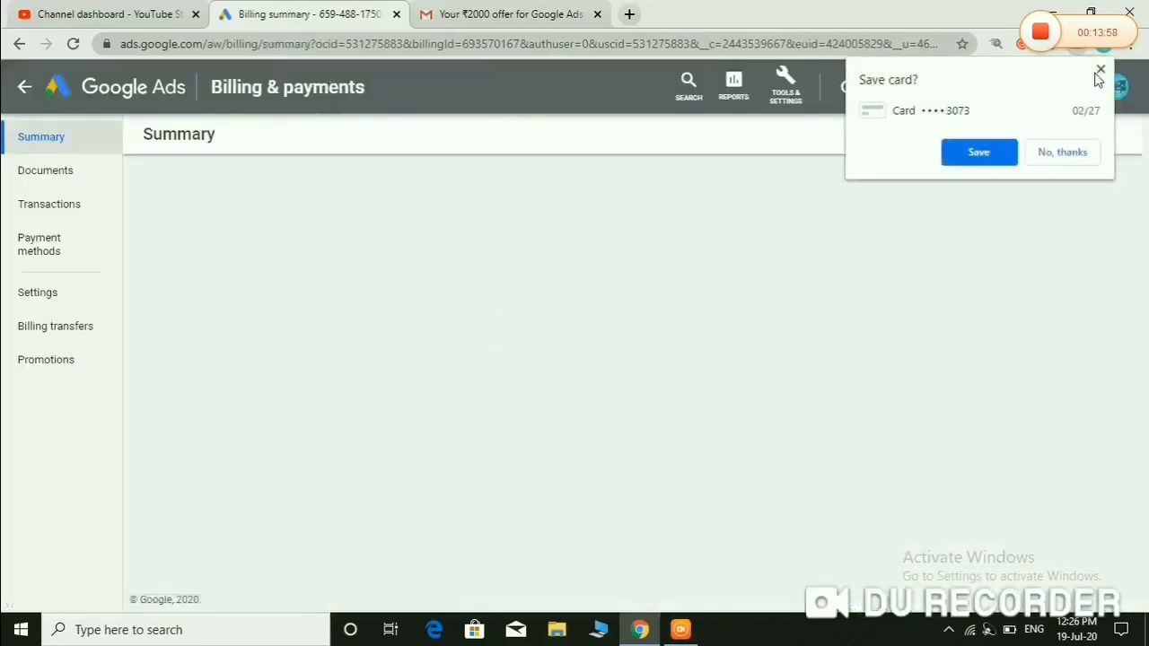
click(1099, 72)
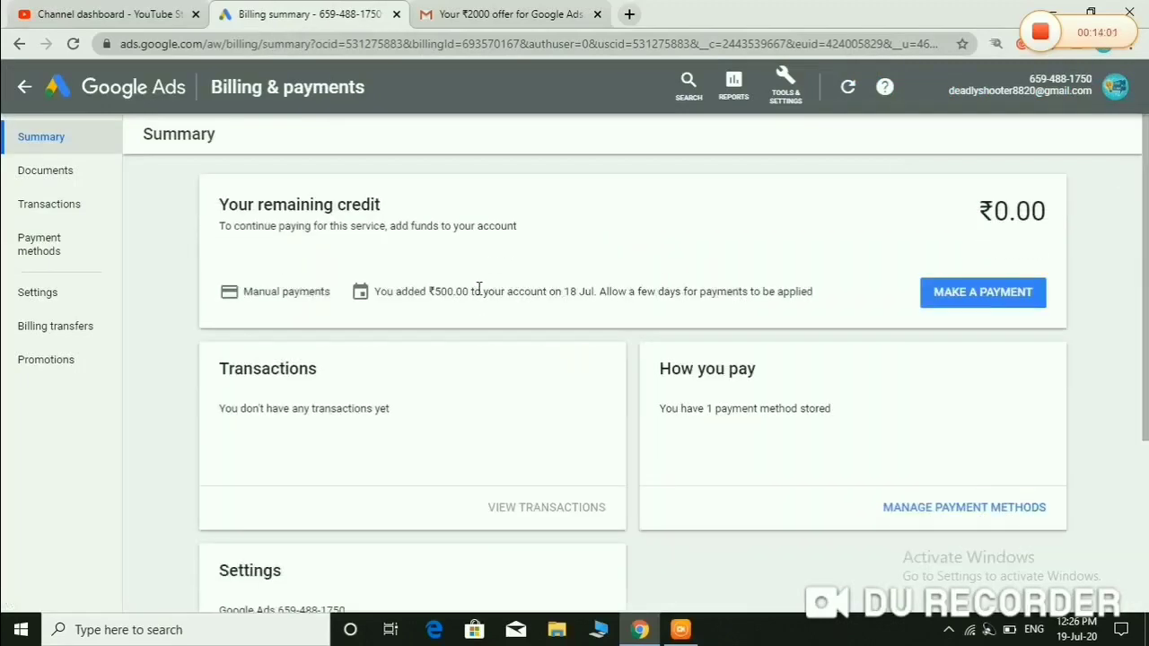
scroll(490, 327, down, 1)
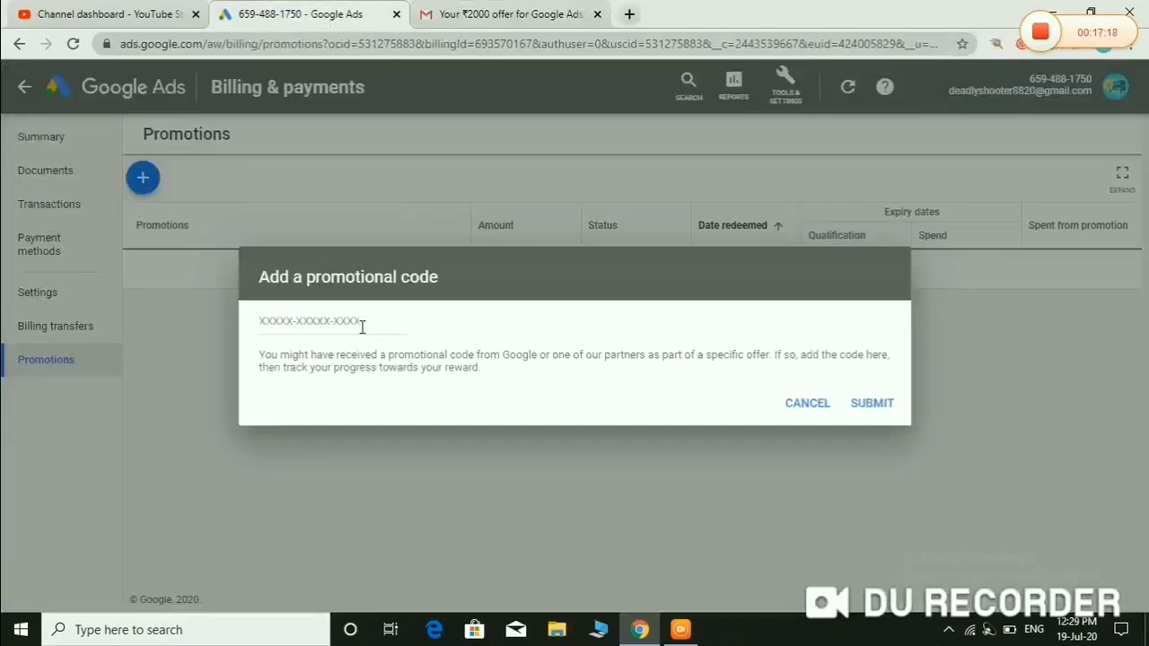
Step: Paste the copied offer code into the promotional code field and submit it
click(341, 329)
right_click(308, 325)
click(346, 453)
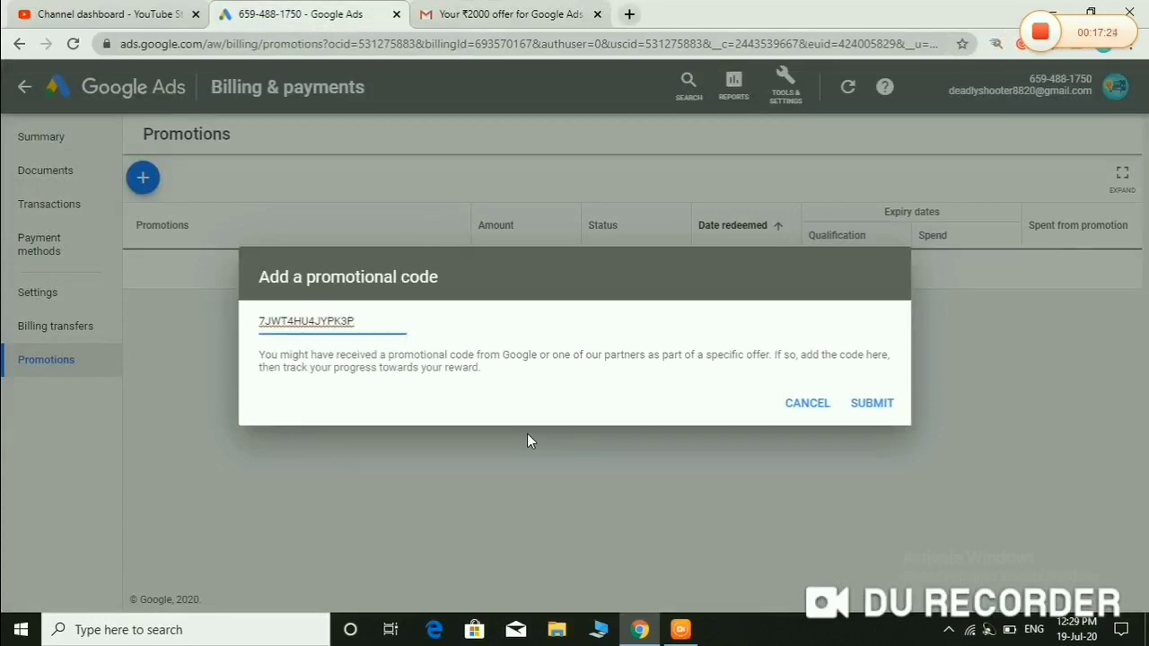
click(868, 405)
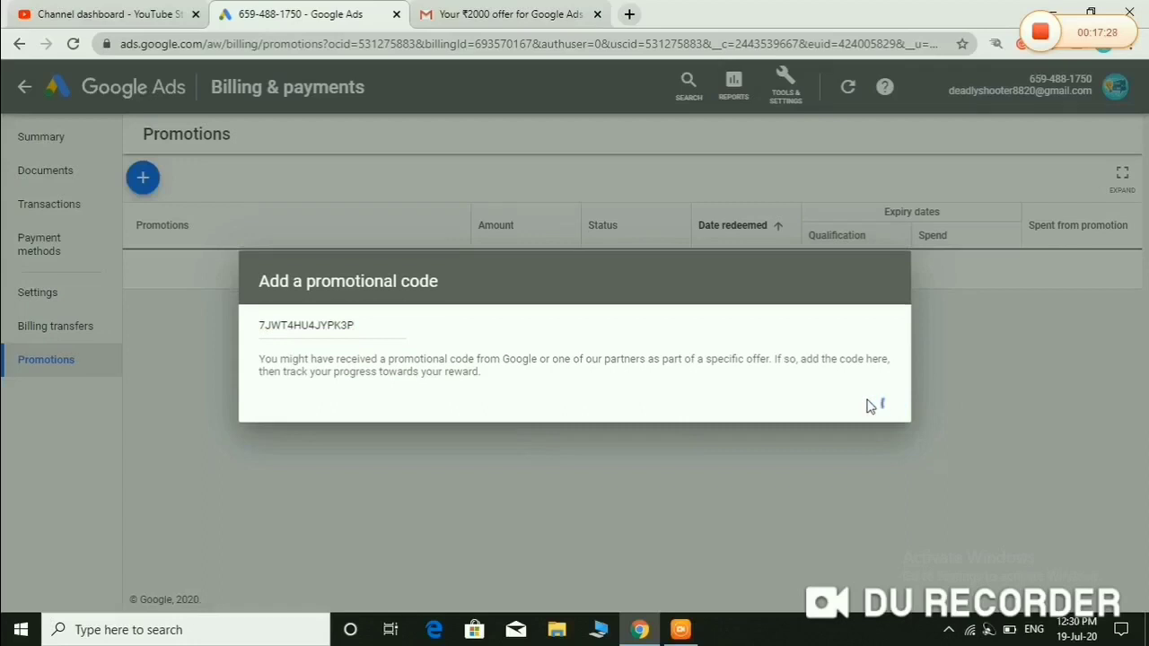